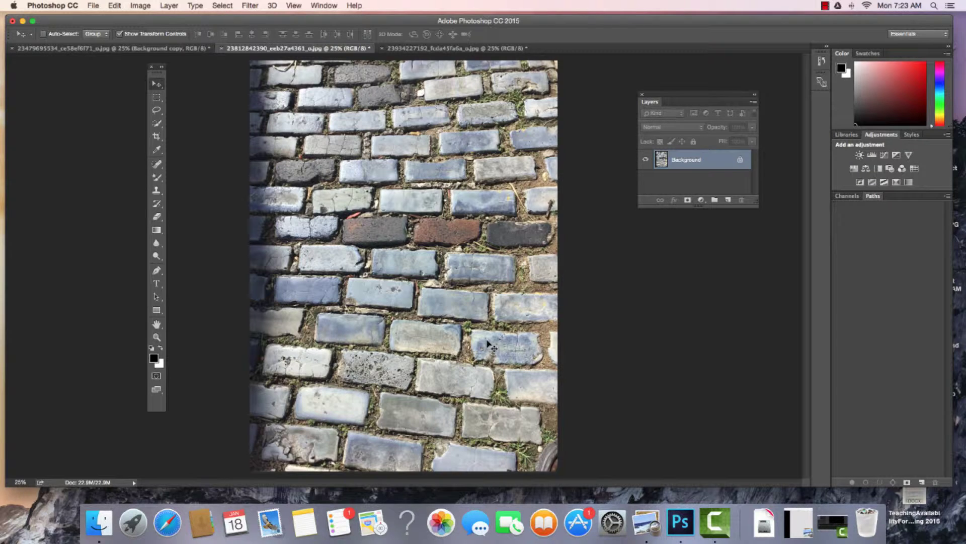
Show the Image > Adjustments submenu over the colour cobblestone photo
click(144, 7)
mouse_move(154, 35)
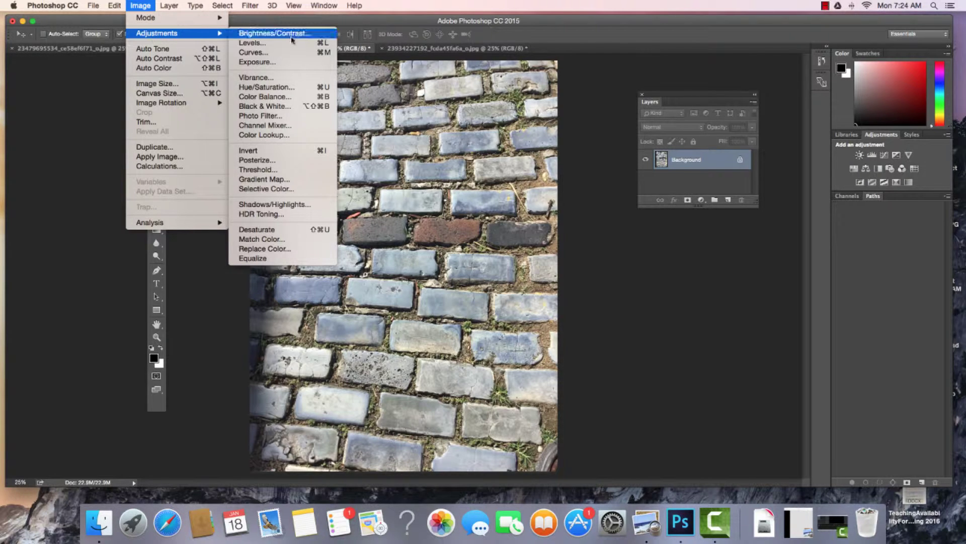
Dismiss the menu, undock the Adjustments panel into a floating panel, and review the Window menu
click(723, 316)
drag(881, 134, 653, 249)
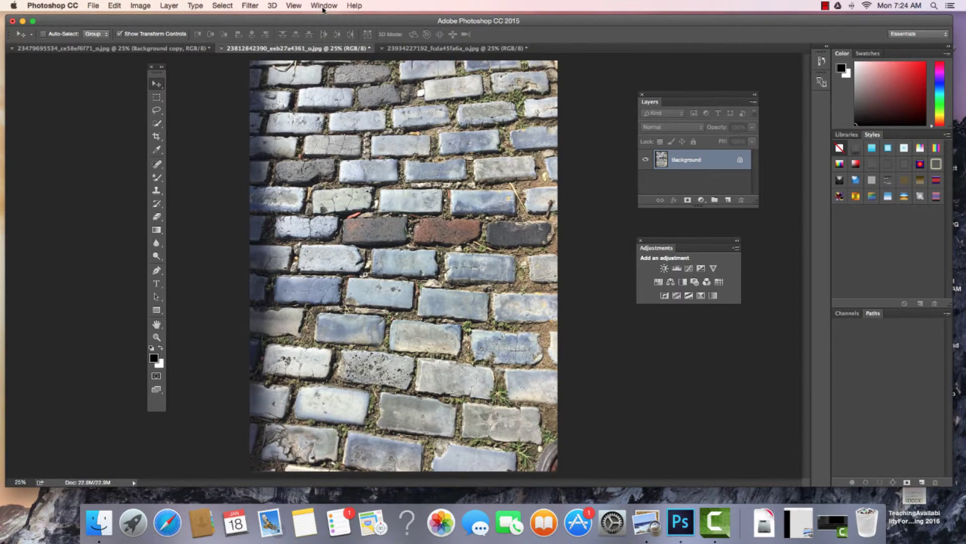
click(323, 7)
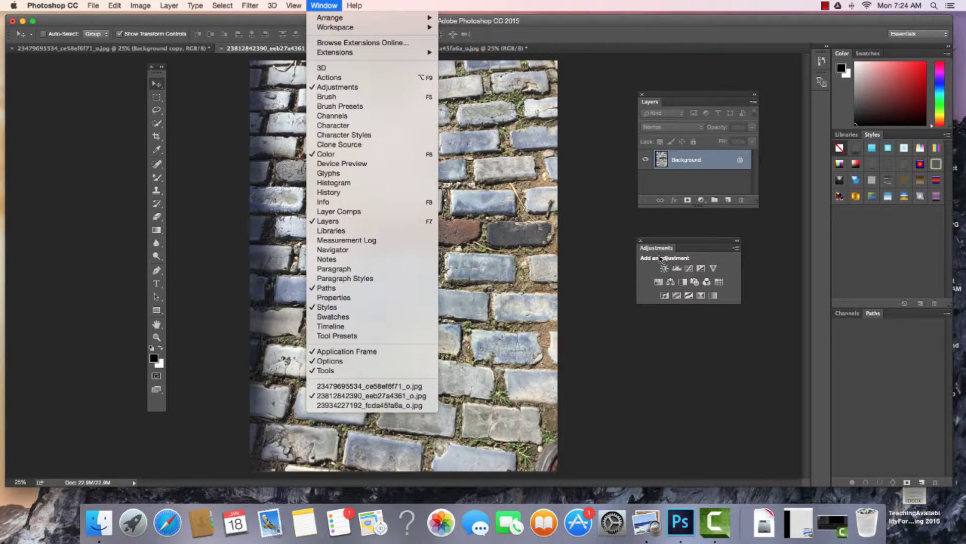
click(646, 242)
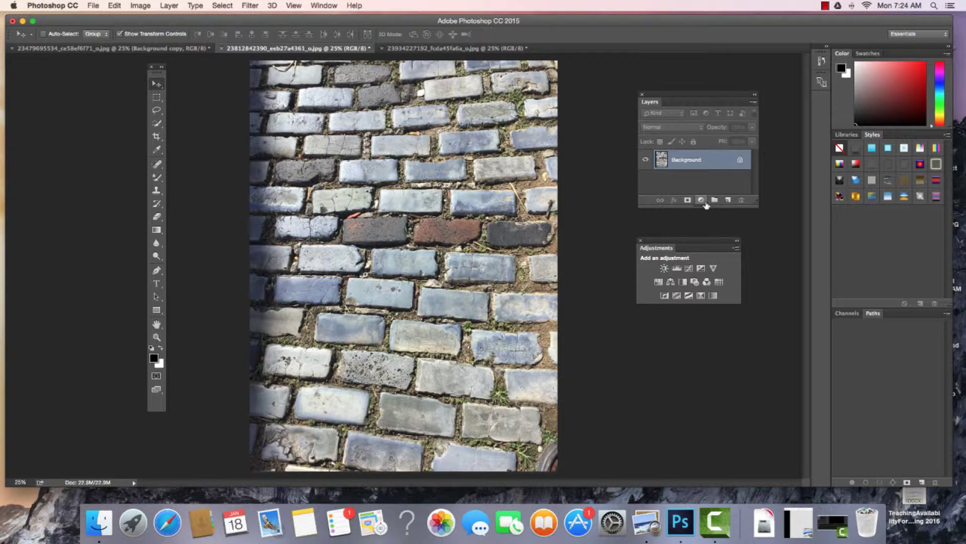
Add a default Levels adjustment layer above Background and move its Properties panel aside
click(701, 200)
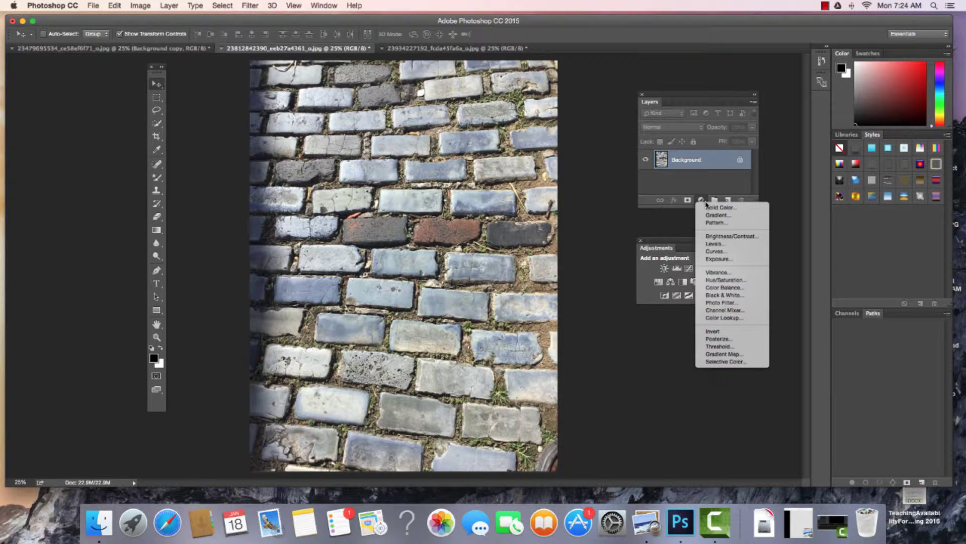
click(710, 244)
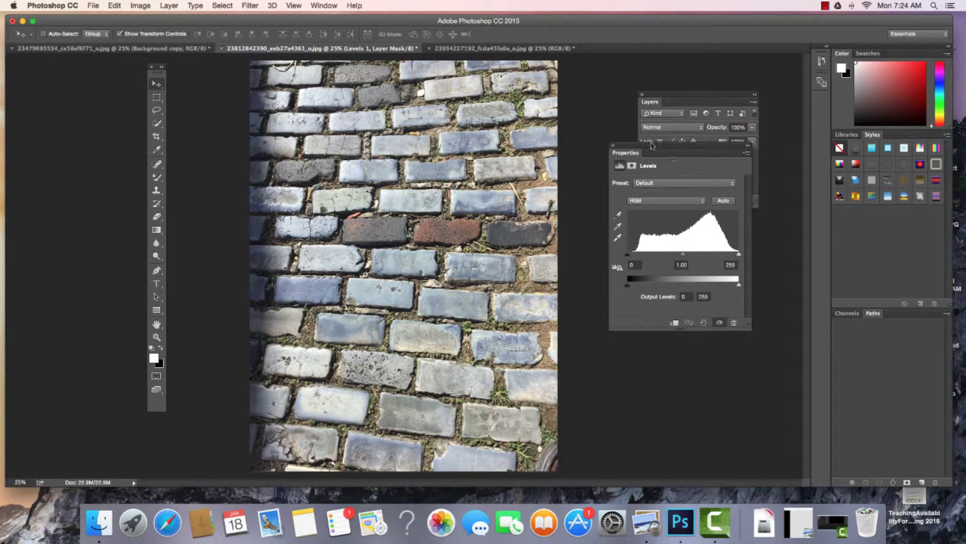
drag(652, 148, 512, 144)
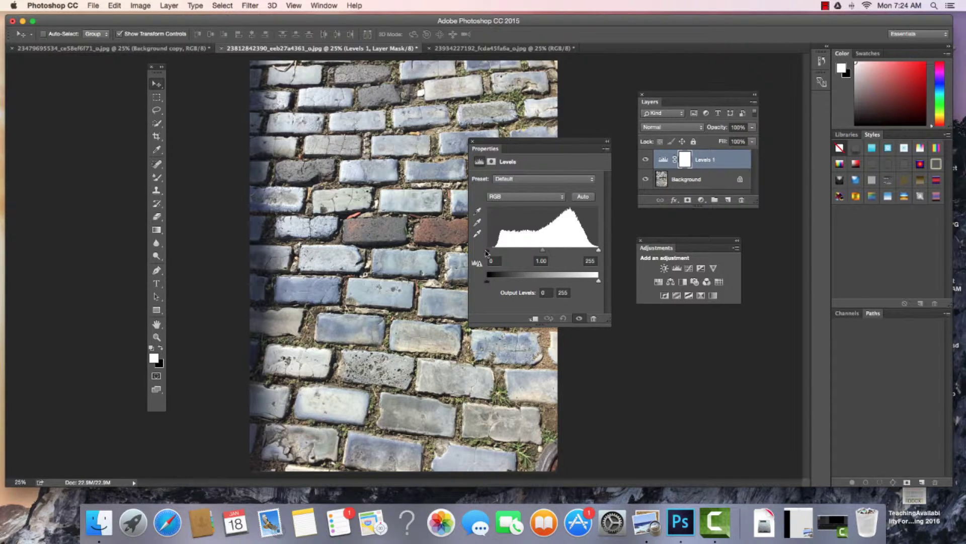
Set Levels 1 input black to 13 and white to 246, toggling visibility to compare
drag(487, 253, 493, 251)
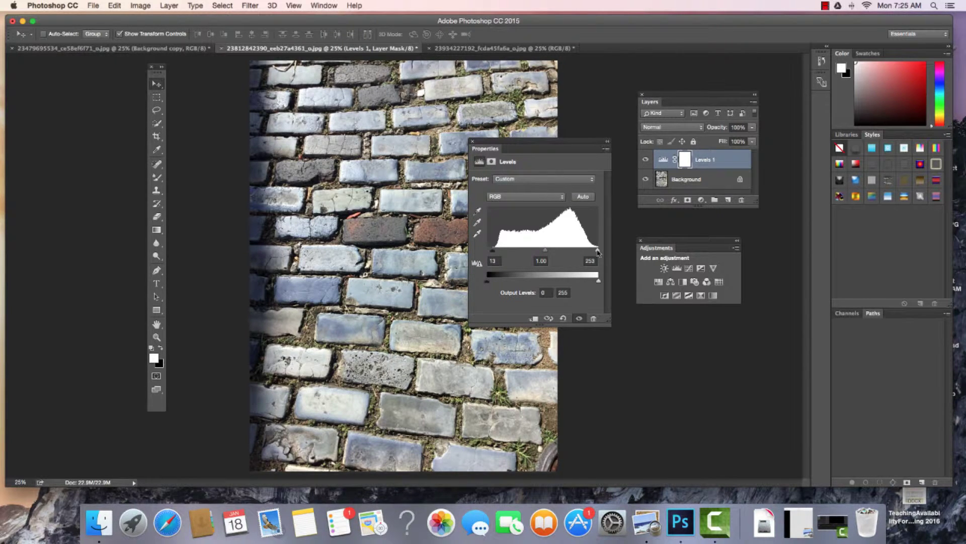
drag(597, 252, 595, 253)
click(646, 160)
click(647, 160)
click(646, 160)
click(647, 160)
click(647, 160)
click(580, 318)
click(579, 319)
click(580, 318)
Dock Properties above Layers, then reset Levels and undo to keep 13/1.00/246
drag(534, 145, 727, 101)
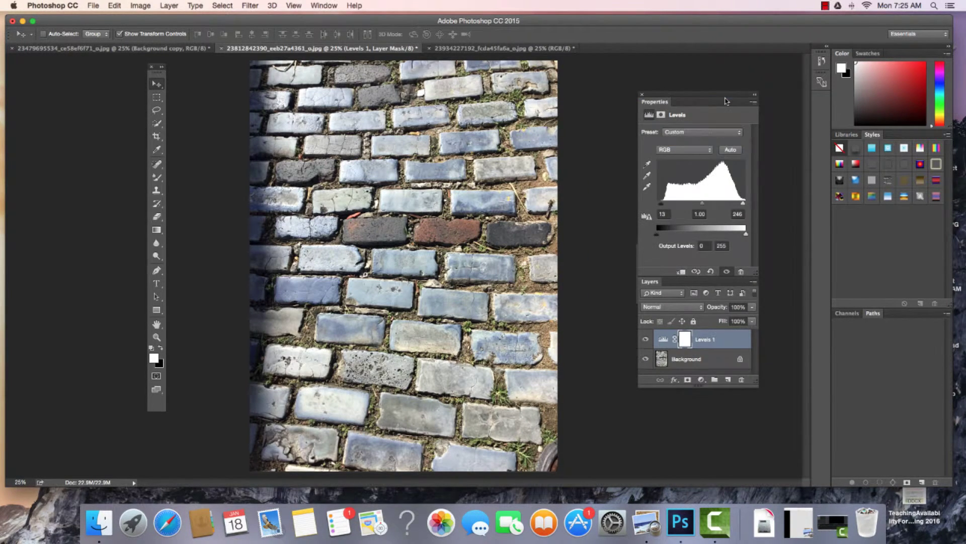
click(712, 273)
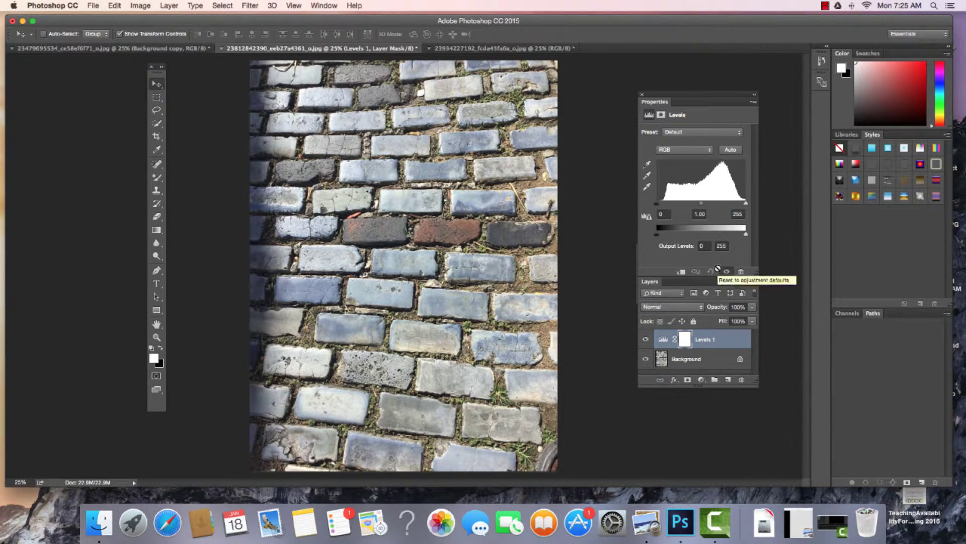
key(super+z)
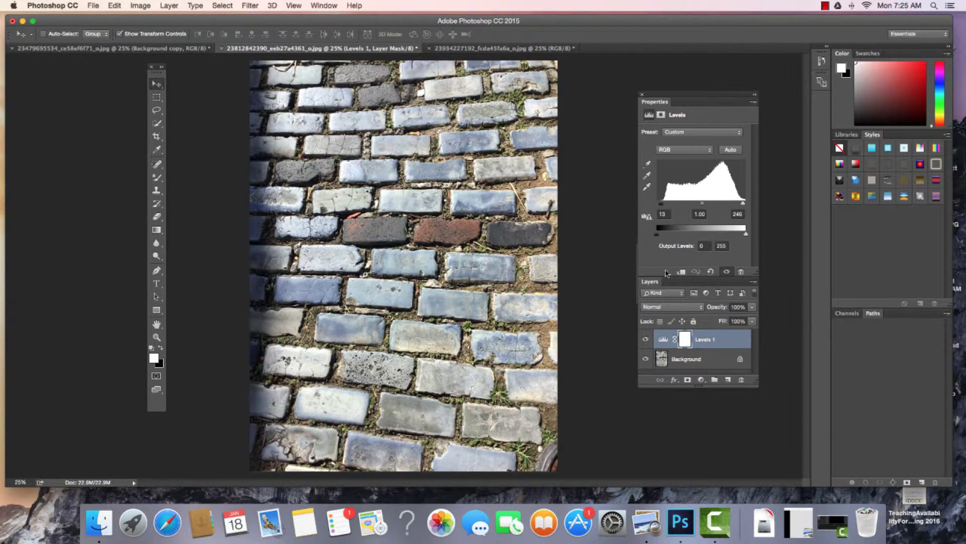
Float the Layers panel and add a Black & White adjustment layer above Levels 1
drag(654, 283, 587, 295)
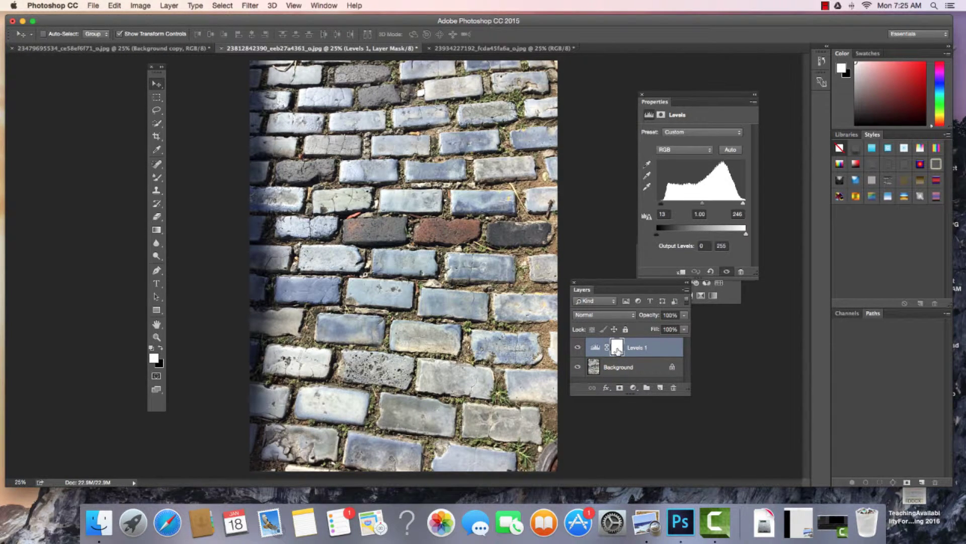
click(633, 388)
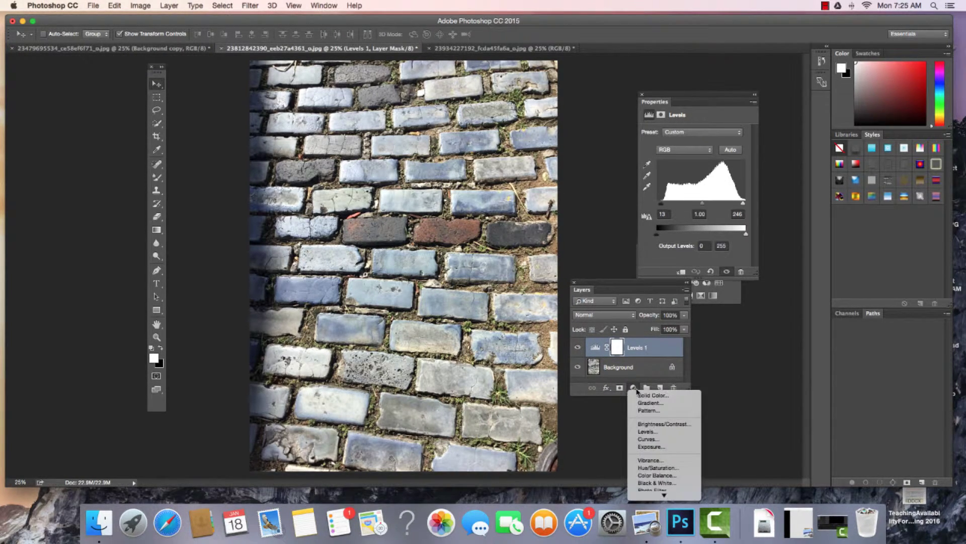
click(645, 482)
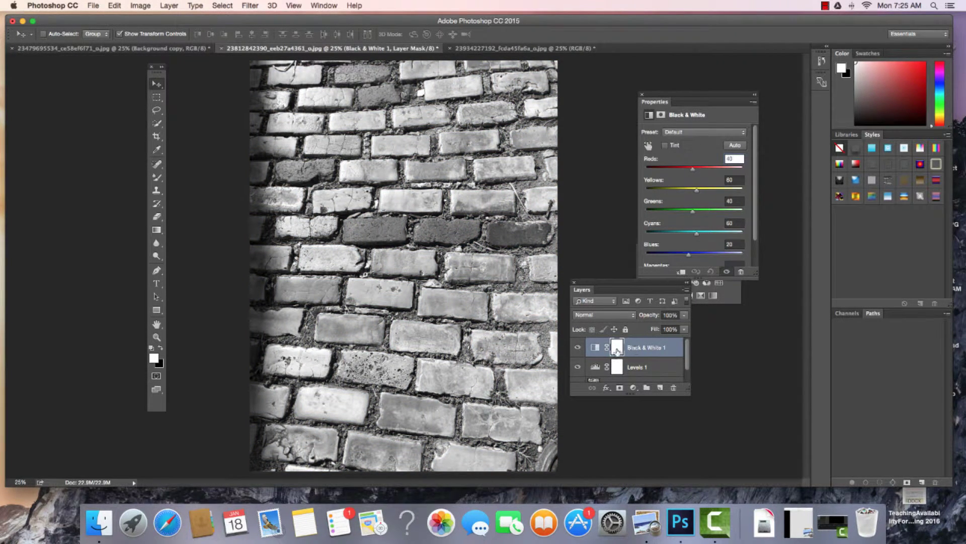
Toggle Levels 1 and Black & White 1 visibility to compare, then select Levels 1
click(578, 367)
click(579, 367)
click(578, 347)
click(577, 348)
click(640, 370)
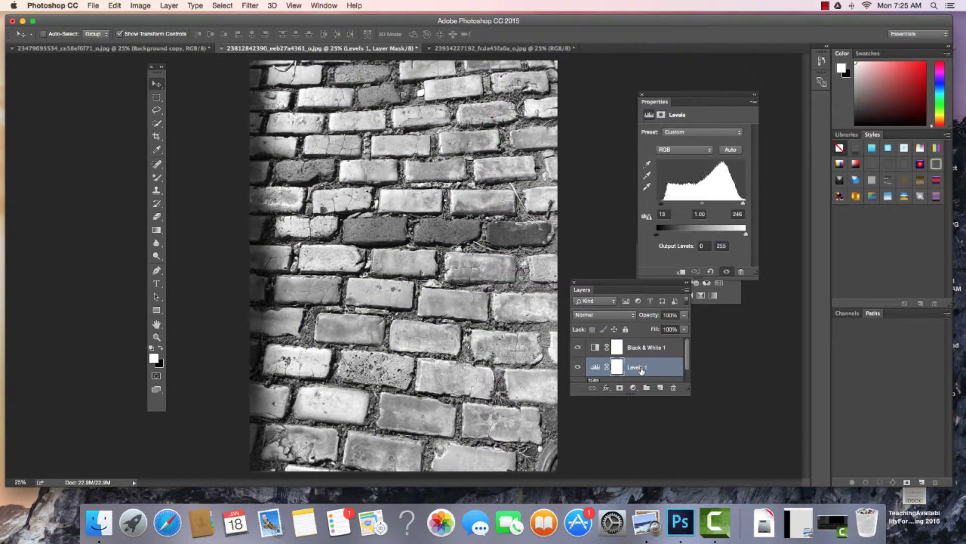
Inspect the layer and mask thumbnails of both adjustment layers, ending on Black & White 1's channels
click(618, 346)
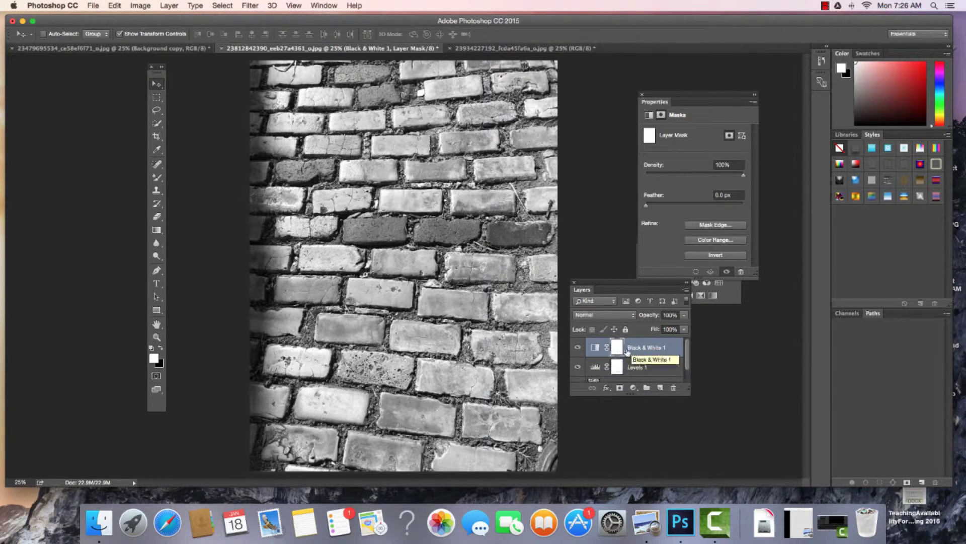
click(595, 347)
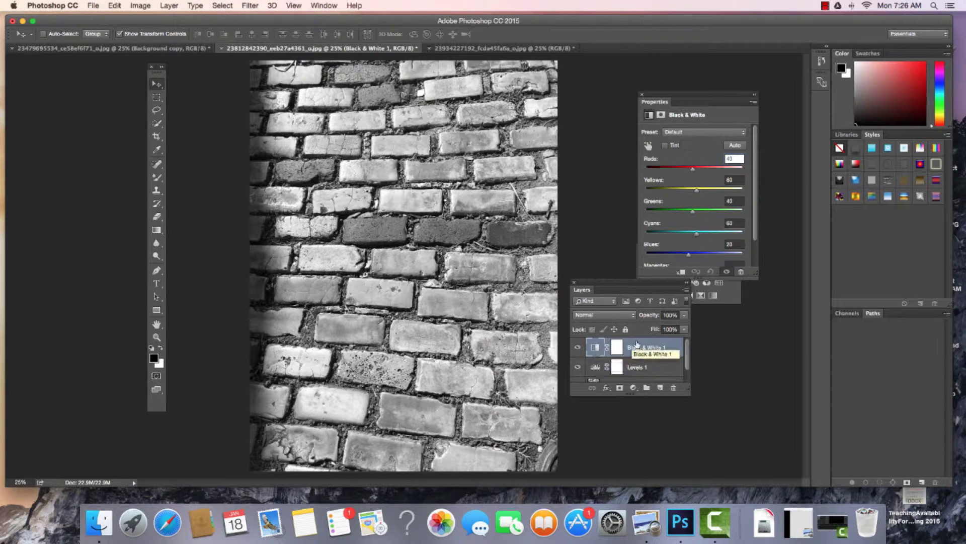
click(640, 368)
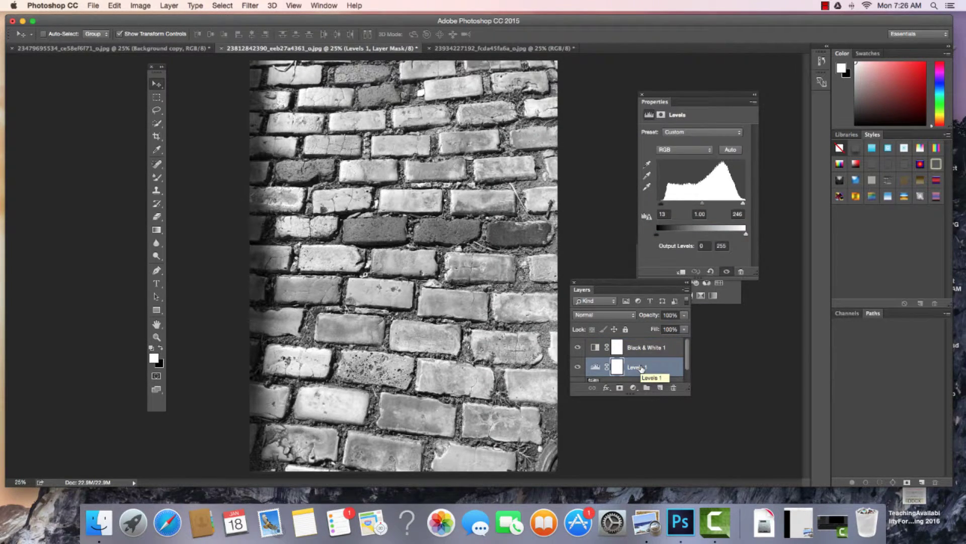
click(616, 368)
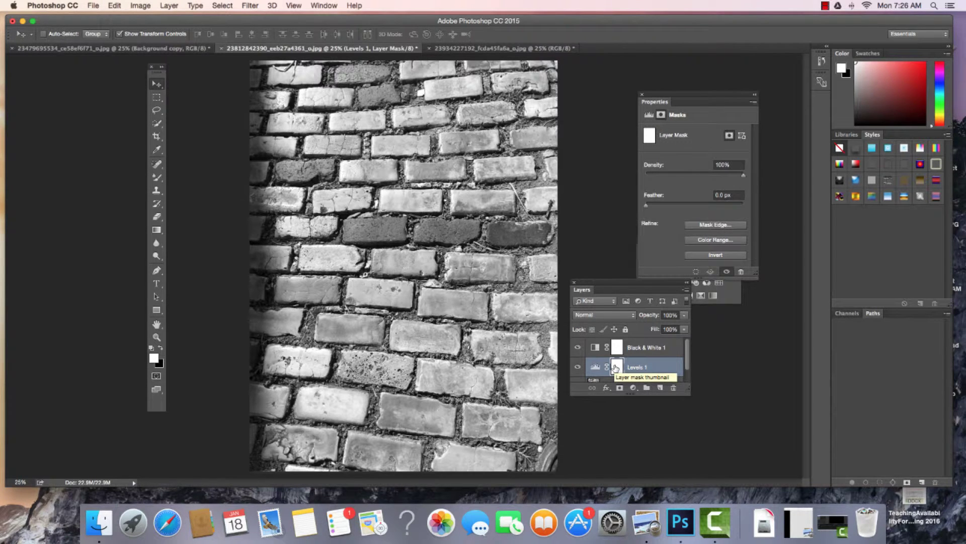
click(615, 349)
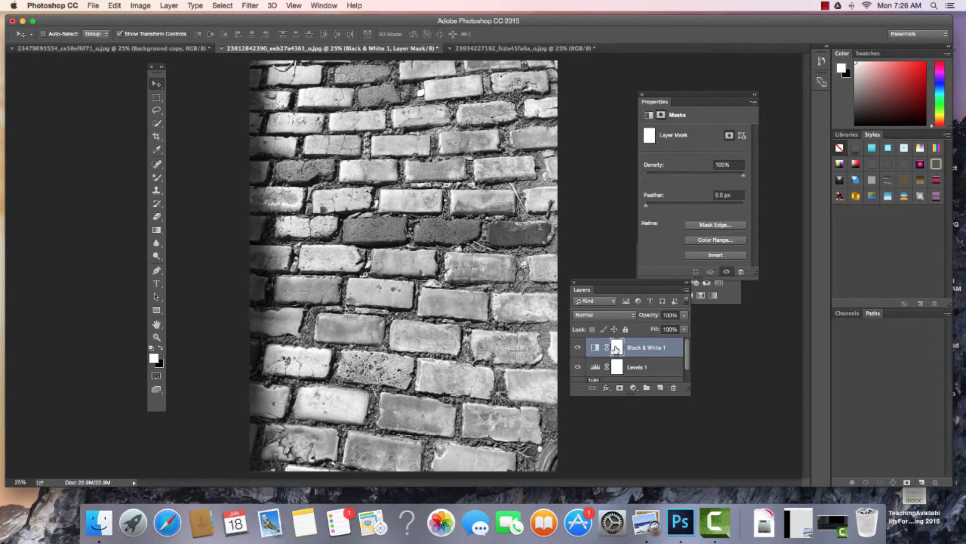
click(593, 347)
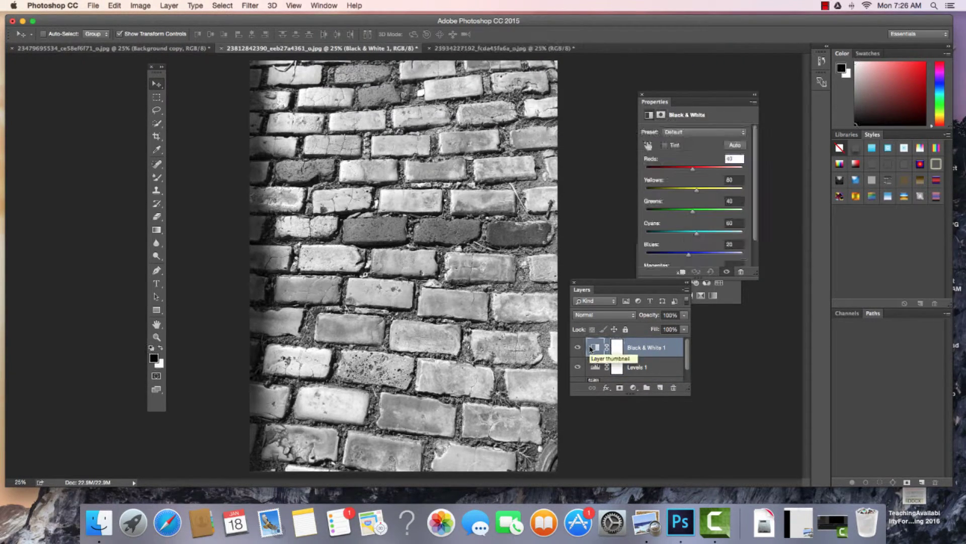